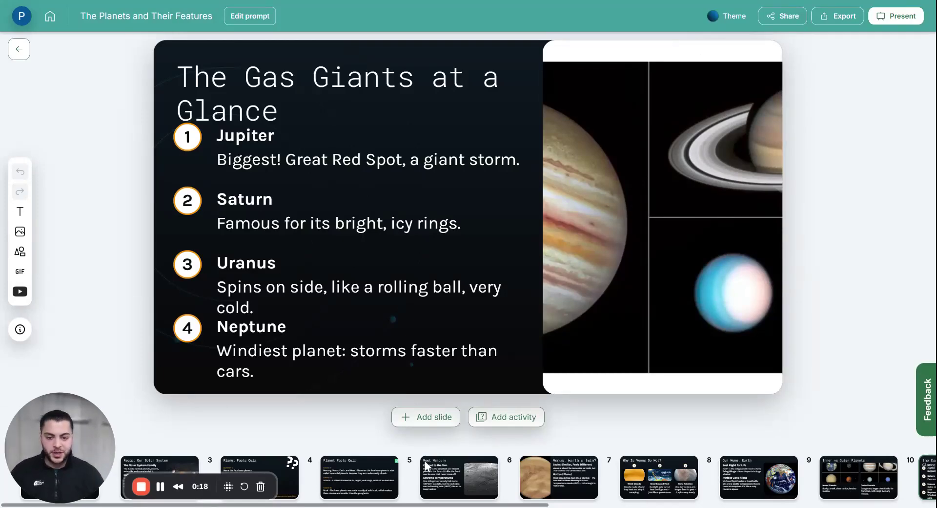
- Navigate the slide filmstrip back to slide 1, 'The Planets and Their Features'
click(426, 465)
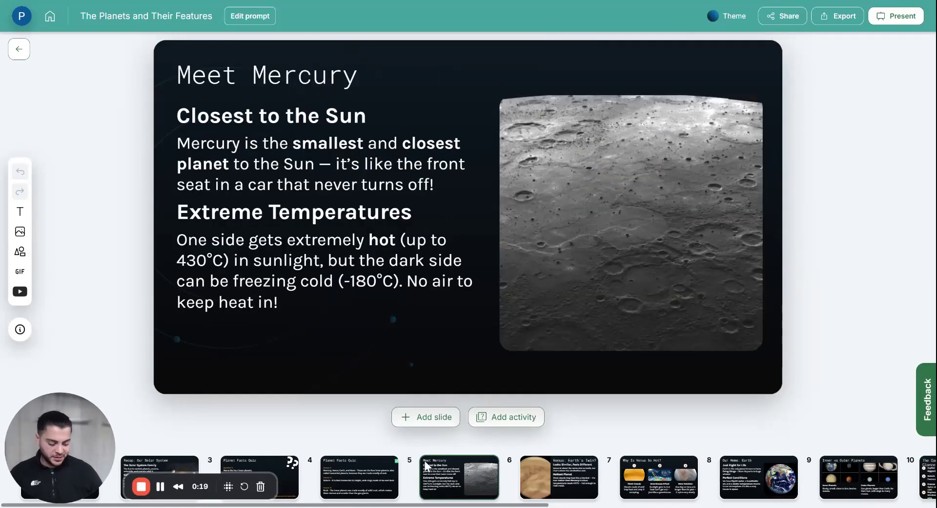
key(Left)
key(Left)
key(Left)
key(Left)
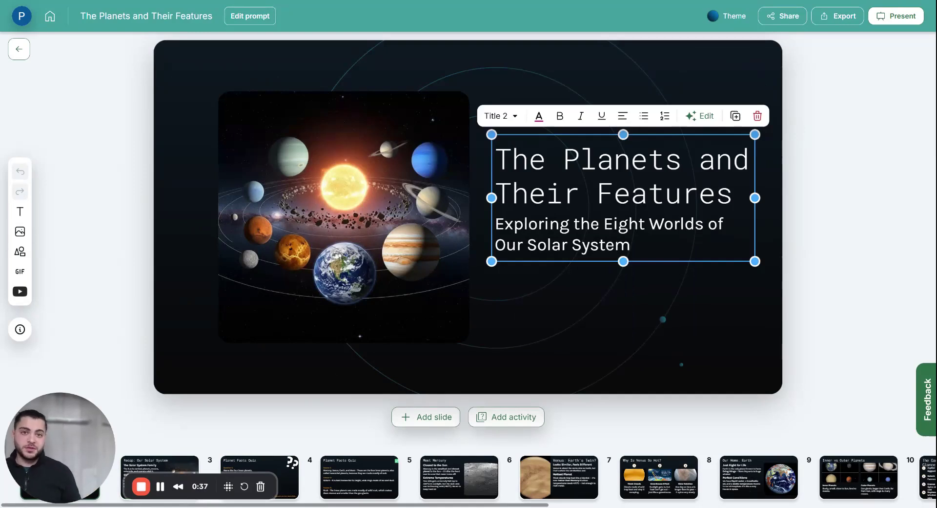
- Select all of the title text and change its style from Title 2 to Heading 1
double_click(549, 191)
click(546, 161)
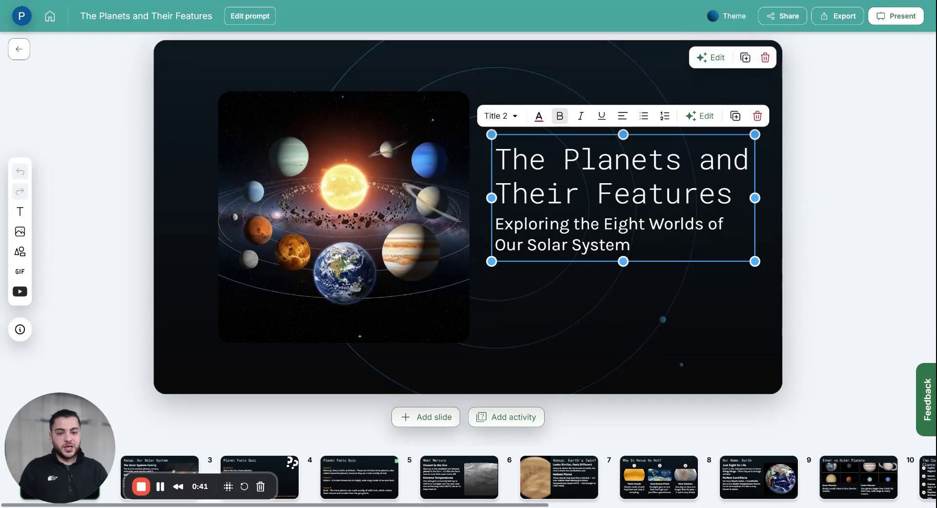
key(ctrl+a)
click(510, 117)
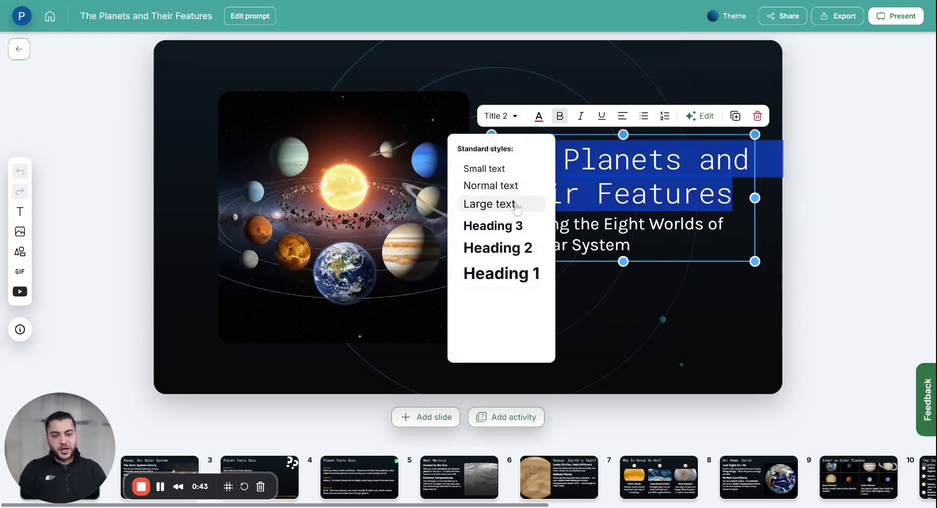
click(525, 274)
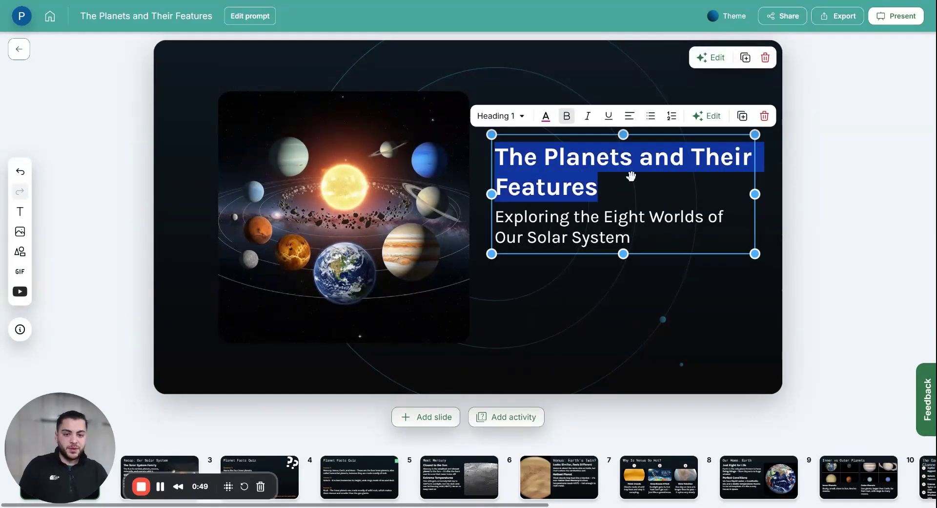
- Test bold, italic, underline, colour, alignment, bullets and numbering on the title, leaving it bold
click(568, 117)
click(578, 121)
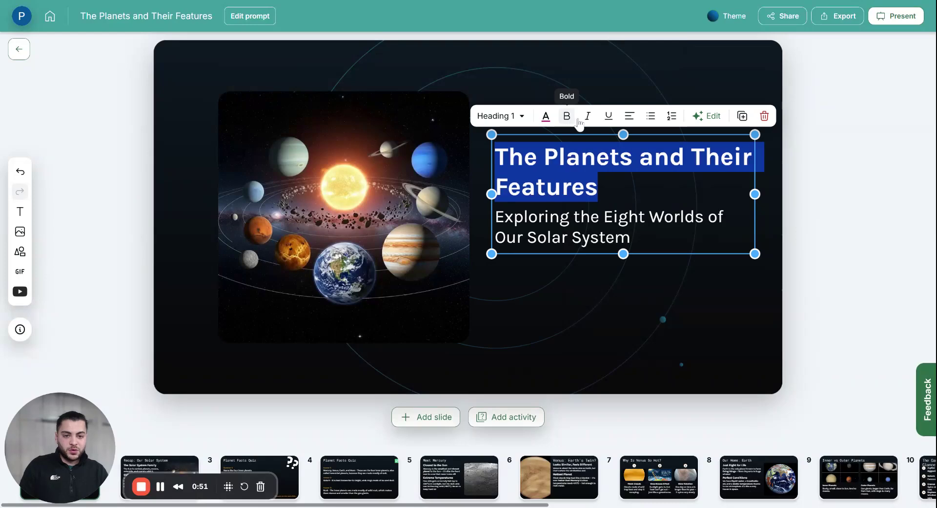
click(587, 117)
click(587, 117)
click(608, 117)
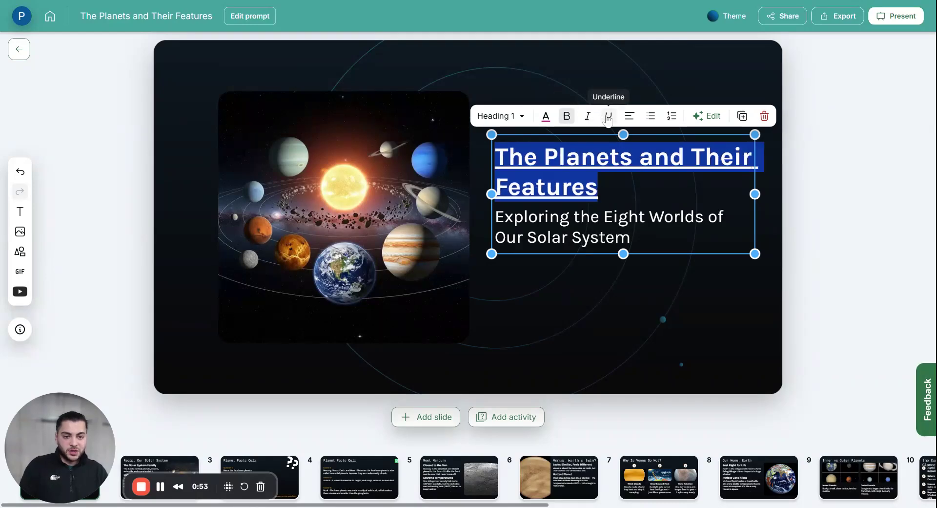
click(609, 117)
click(545, 117)
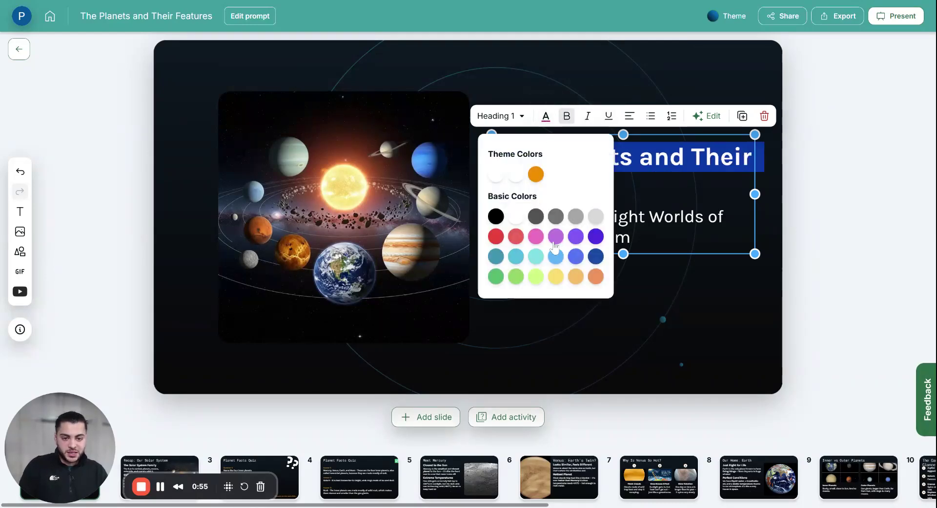
click(630, 116)
click(651, 116)
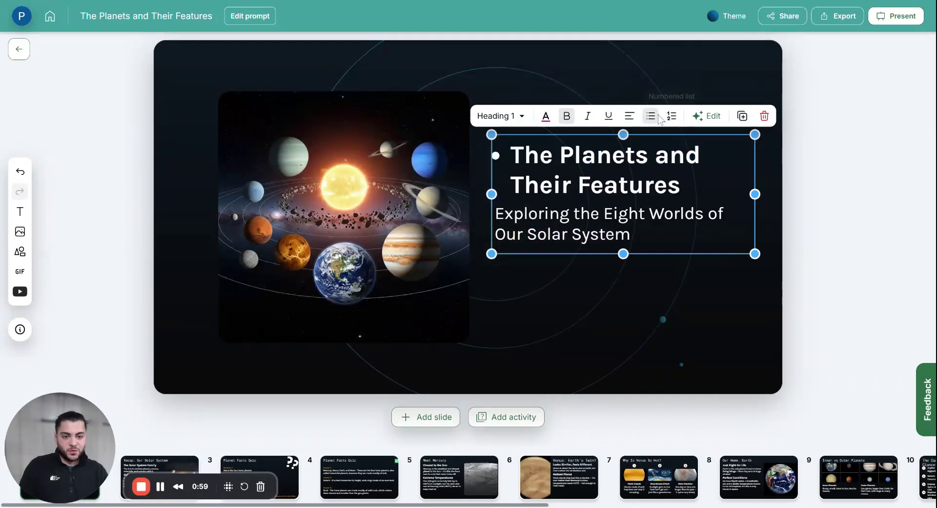
click(652, 116)
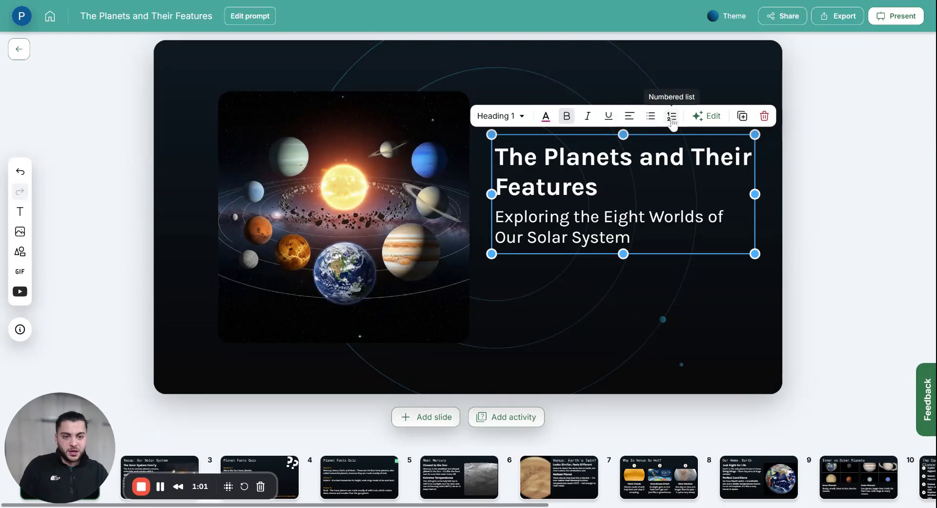
click(672, 117)
click(671, 117)
triple_click(620, 157)
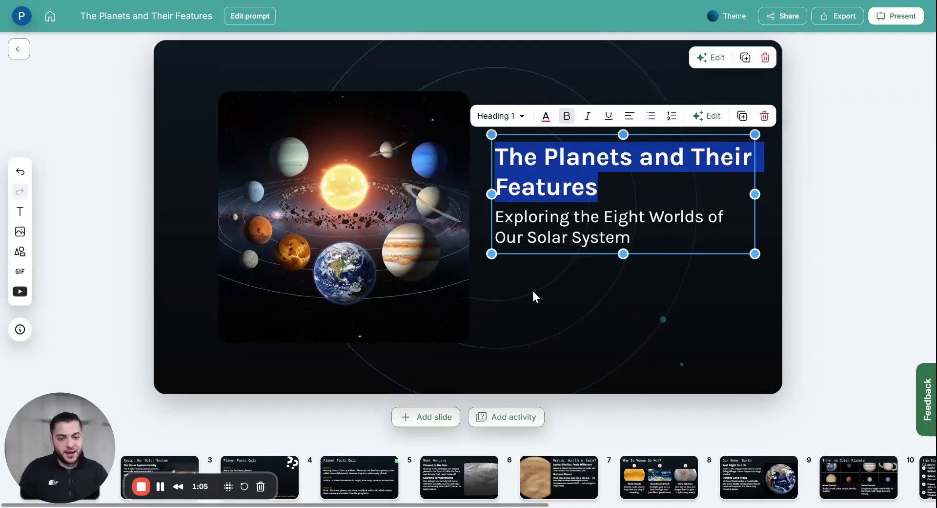
- Rewrite the title and subtitle with AI 'Make it more fun', giving 'Planets Galore! 🌟'
key(ctrl+a)
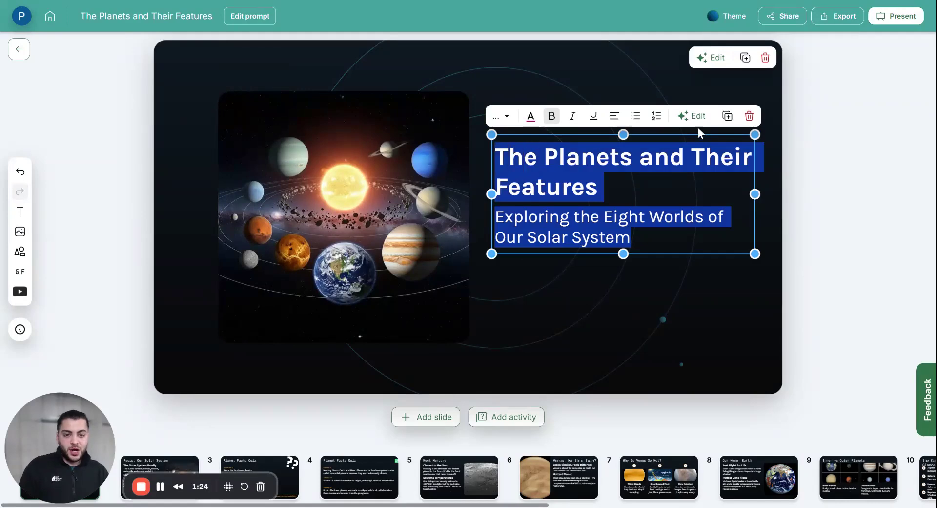
click(693, 116)
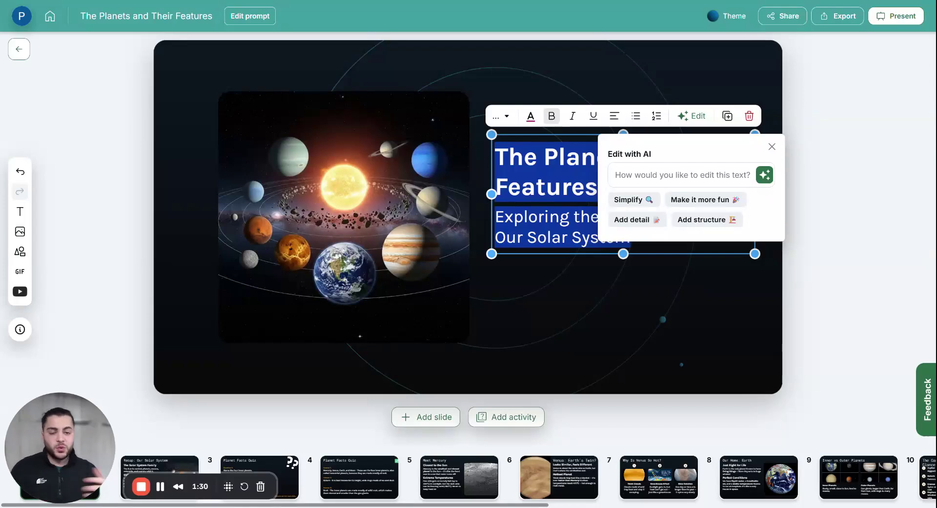
click(696, 205)
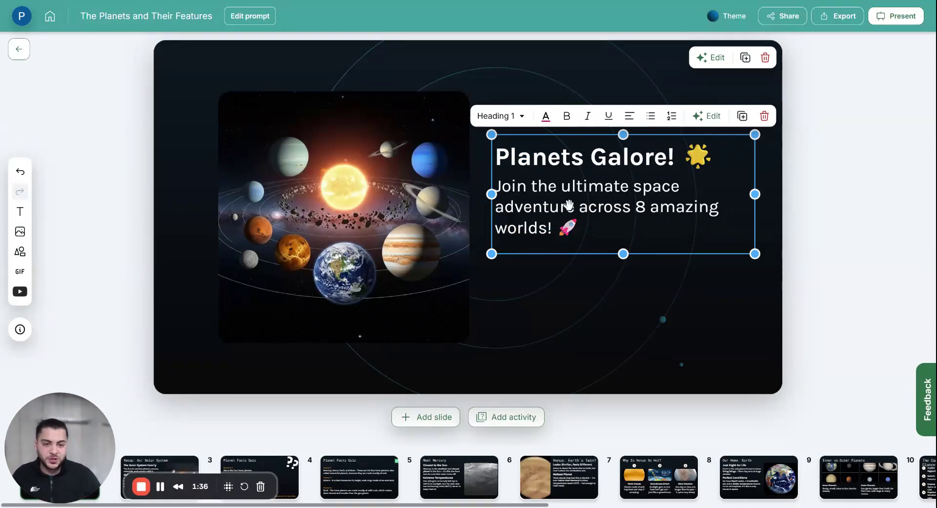
click(560, 295)
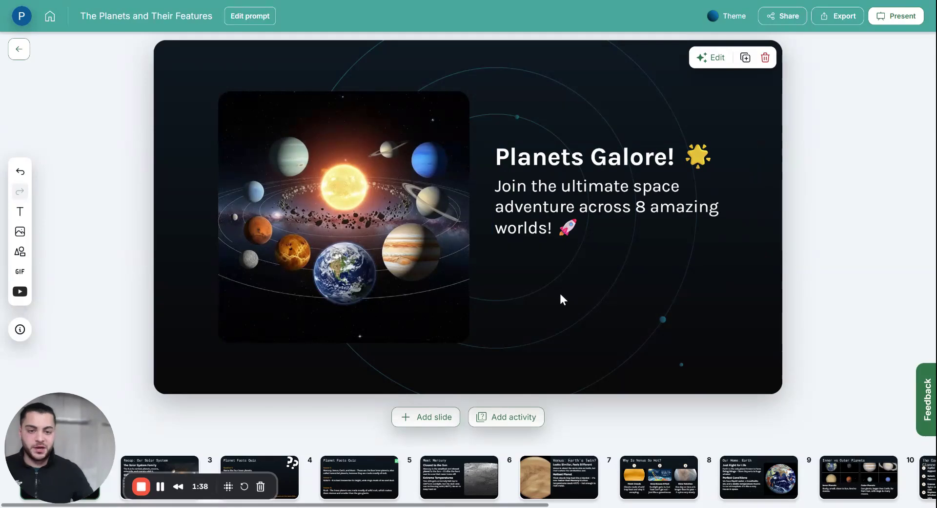
click(444, 264)
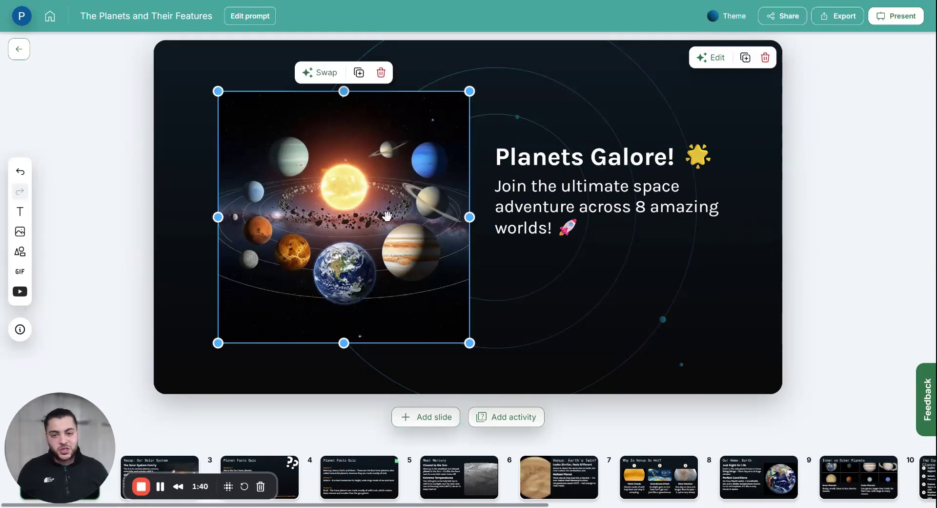
- Swap the realistic solar system photo for the cartoon planets illustration
click(318, 73)
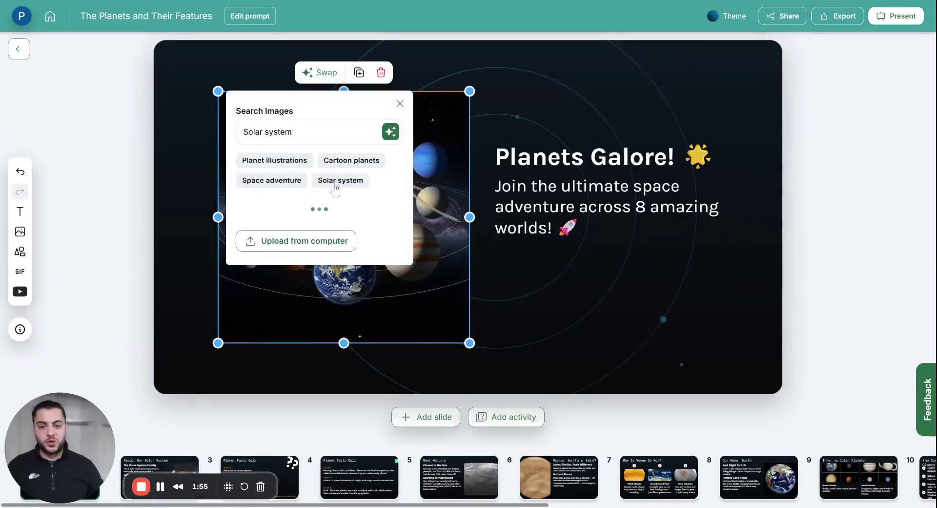
click(294, 266)
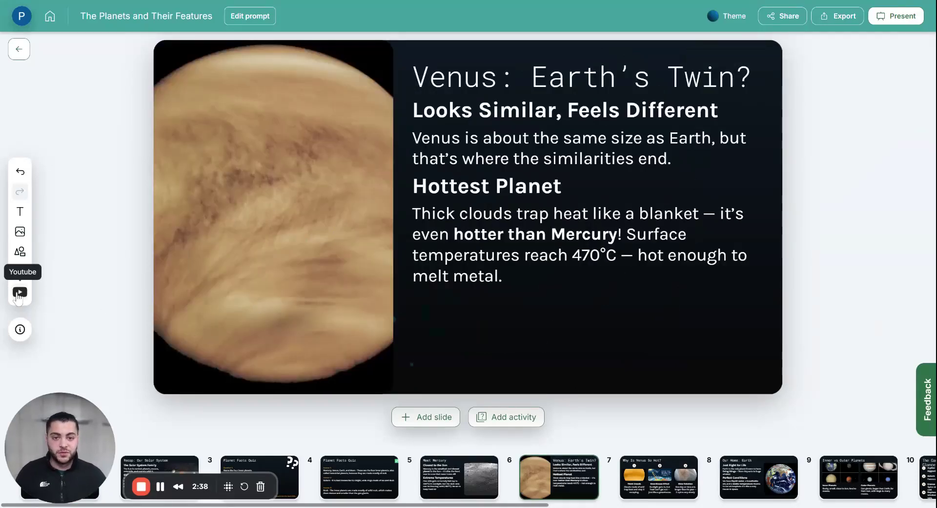
- Try the YouTube, GIF, Shape and Images insert tools on the Venus: Earth's Twin? slide
click(18, 293)
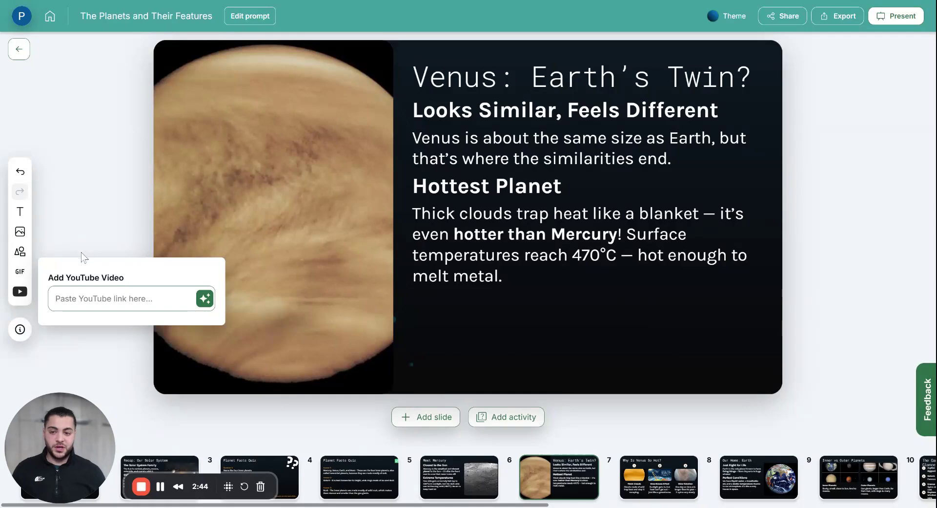
click(20, 273)
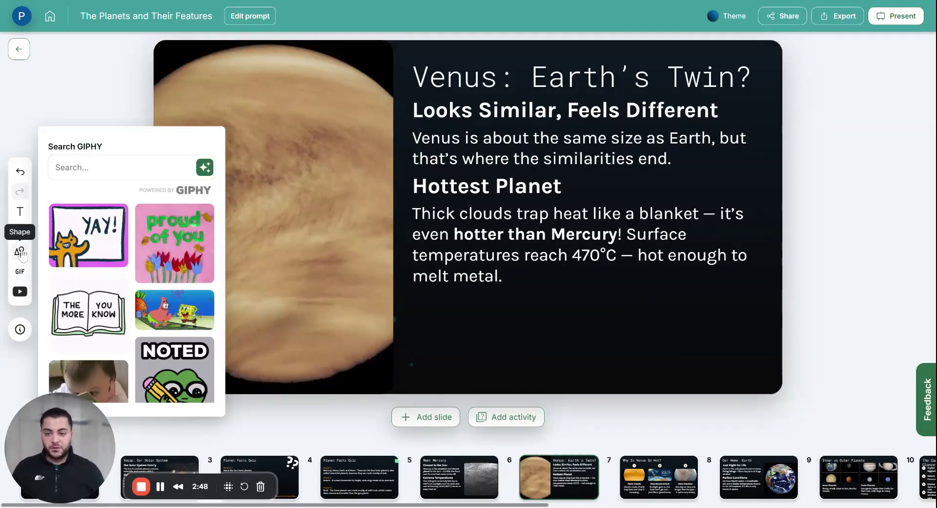
click(20, 252)
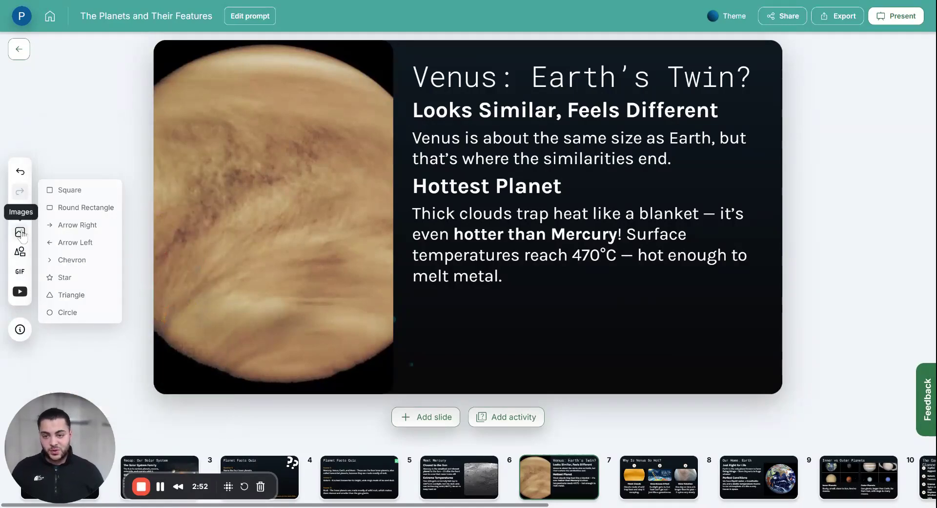
click(20, 231)
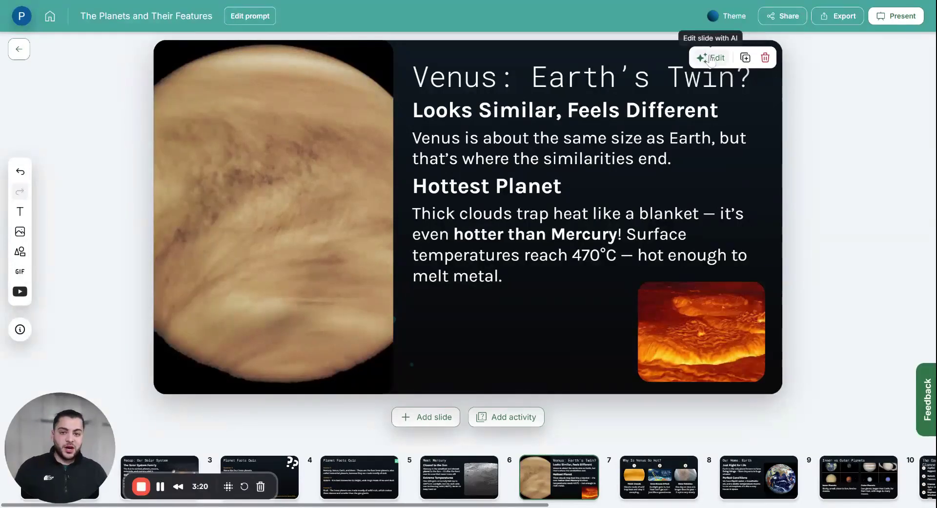
click(712, 58)
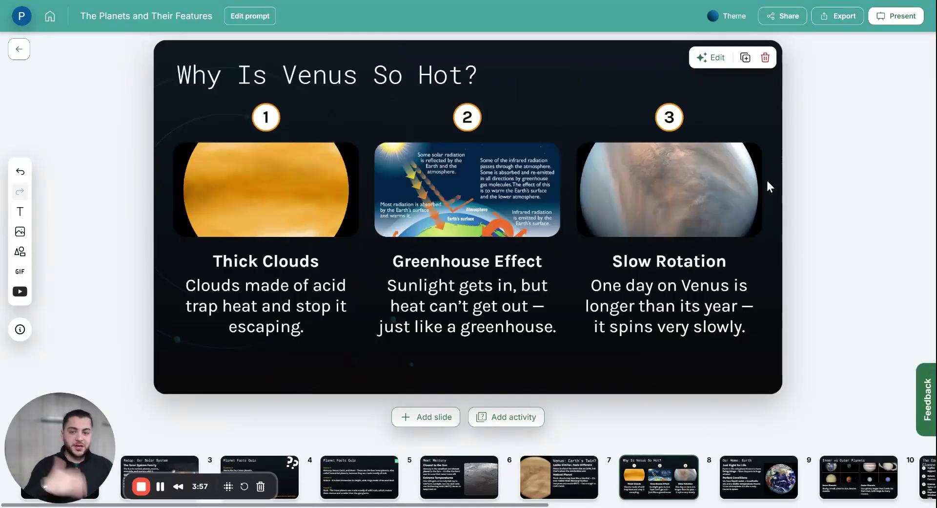
- Apply 'Make more fun' to the Why Is Venus So Hot? slide for playful, emoji-filled text
click(711, 57)
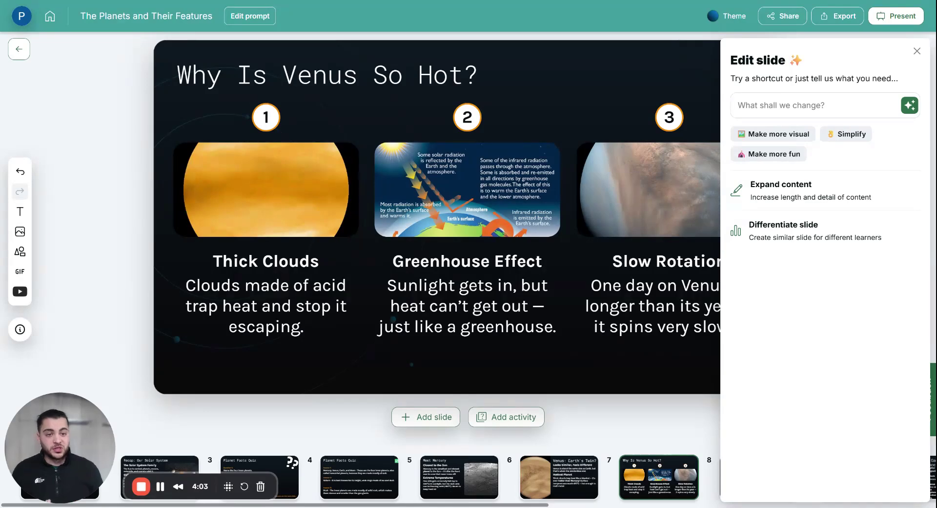
click(746, 156)
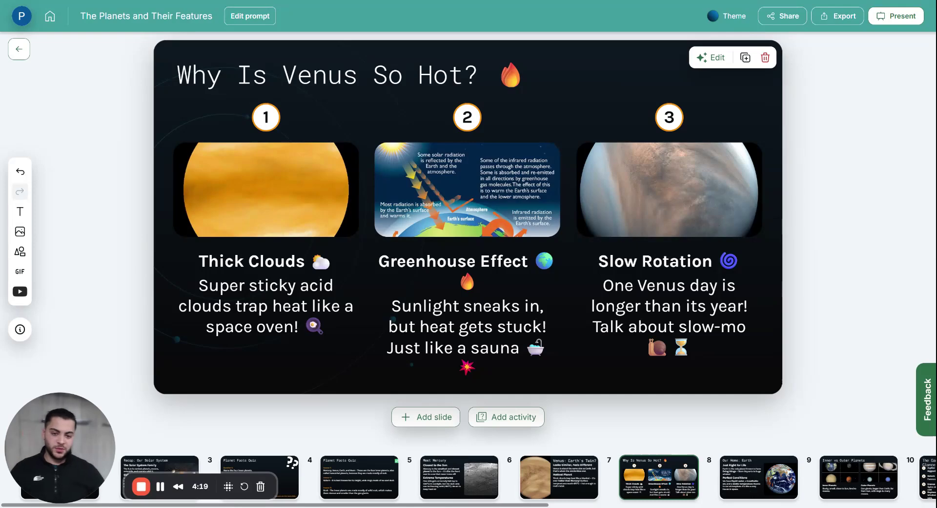
- Delete the extra fire emoji line under Greenhouse Effect
click(481, 286)
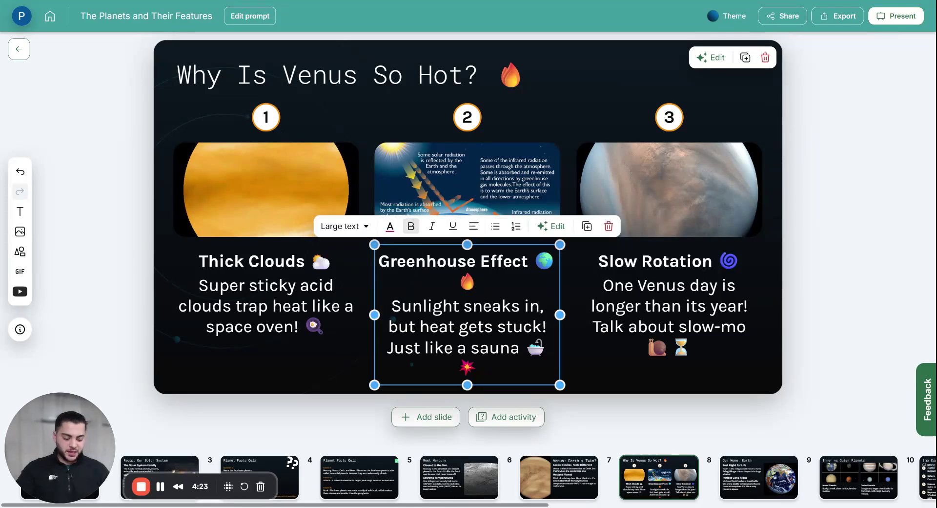
key(BackSpace)
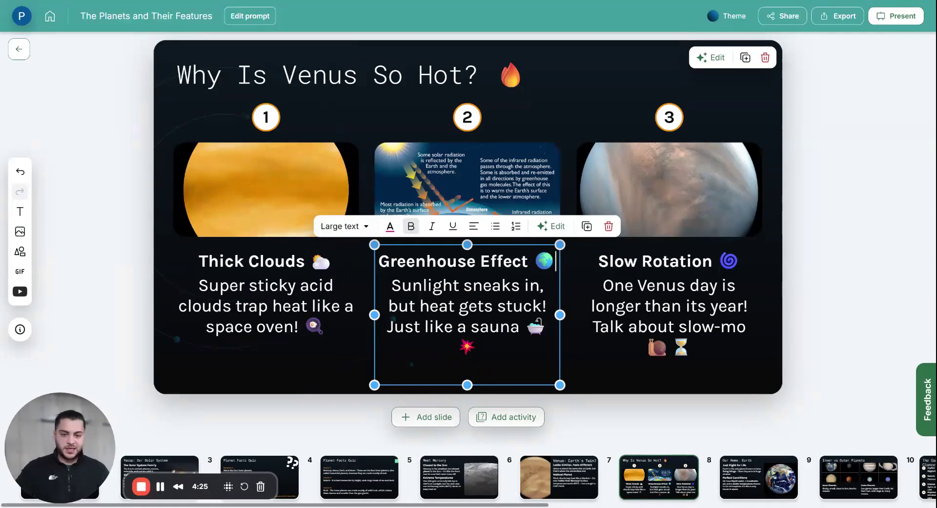
click(734, 73)
- Choose Differentiate slide for the Venus slide and set the level to Support
click(713, 58)
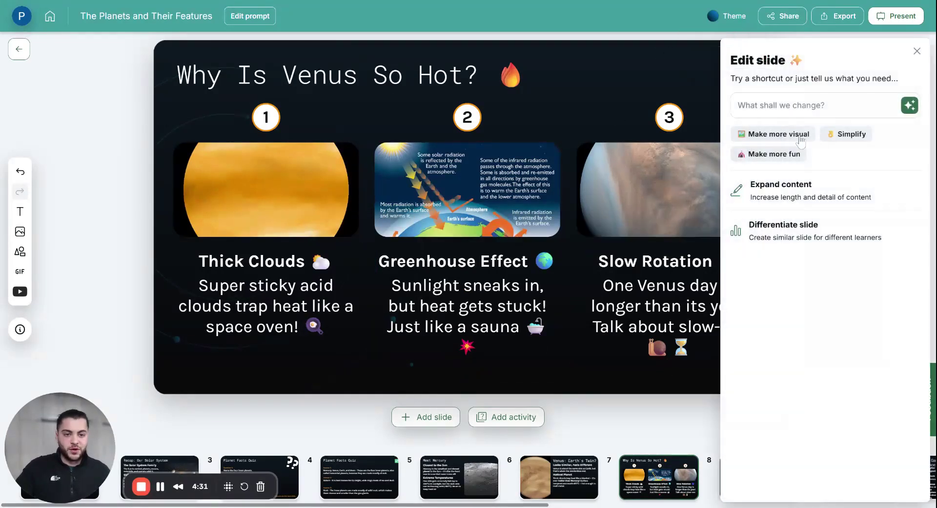
click(837, 230)
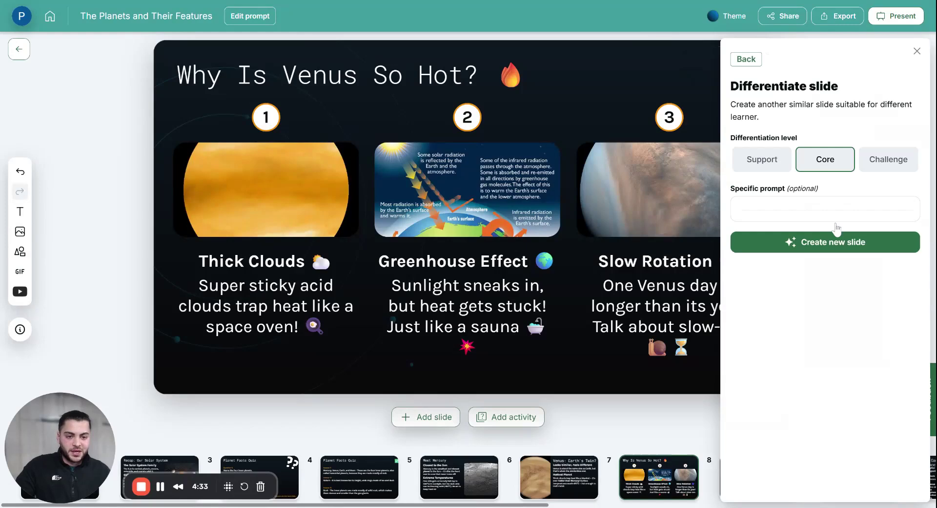
click(763, 166)
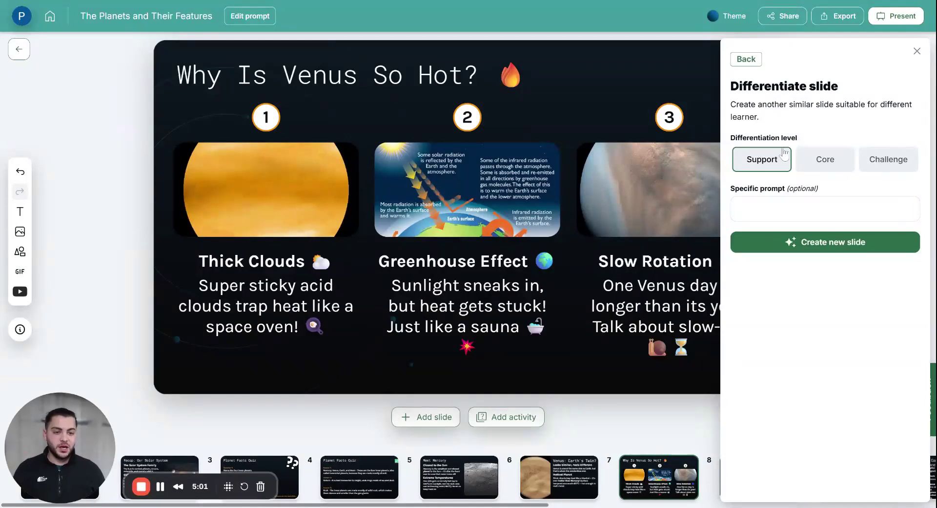
- Generate a Challenge-level version of the Venus slide, 'Extreme Slow Spin', and review it
click(869, 161)
click(868, 241)
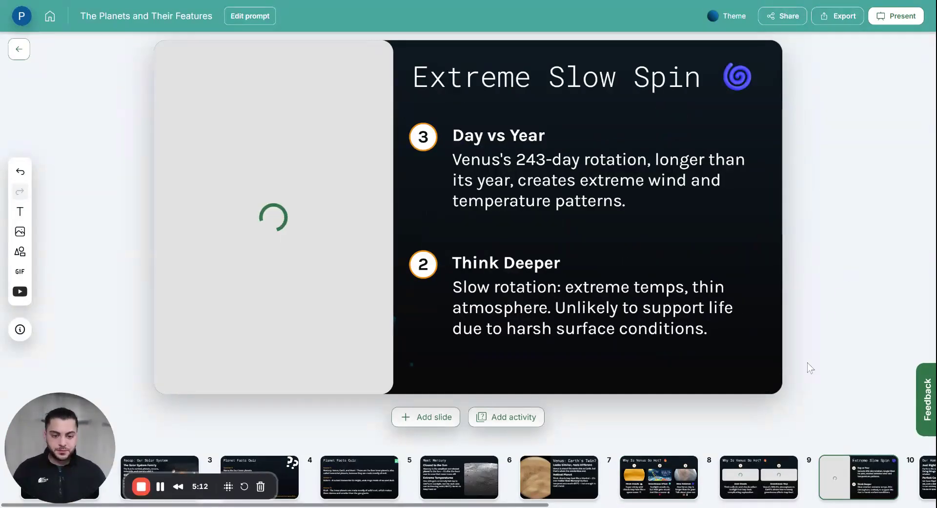
click(673, 472)
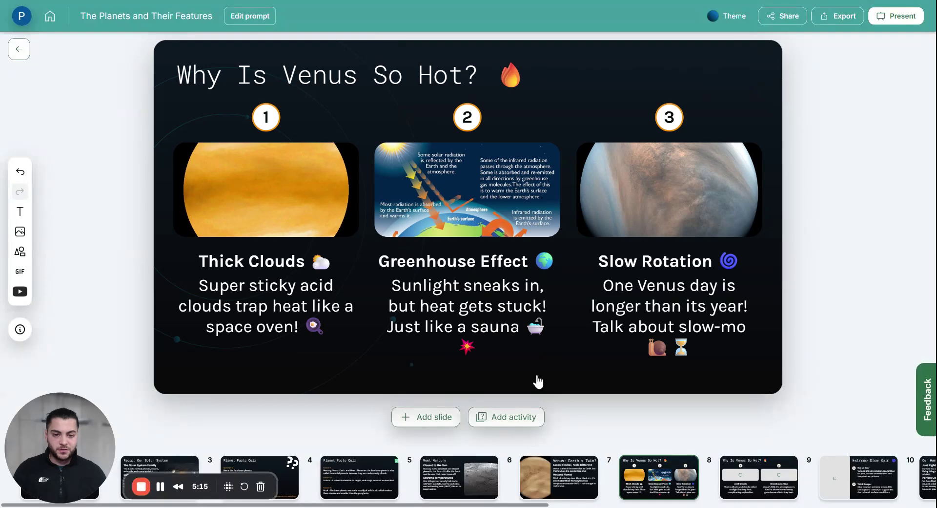
key(Right)
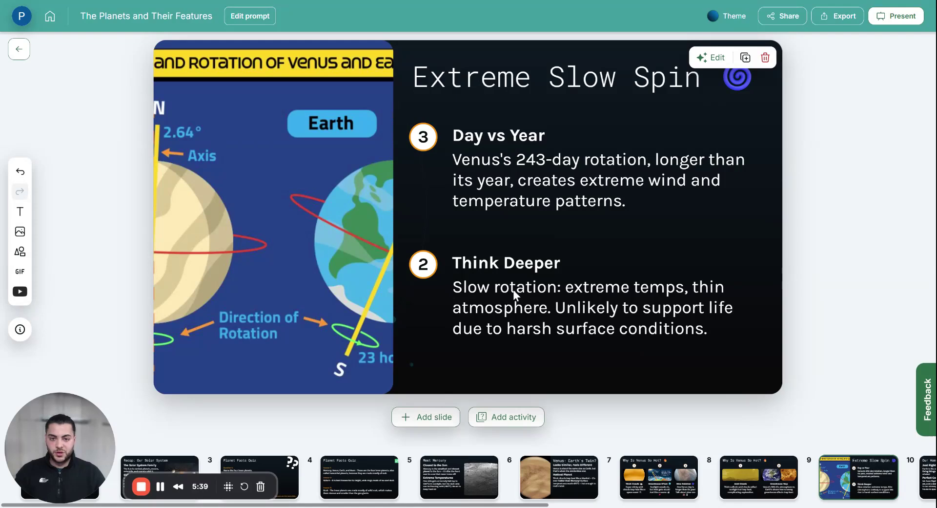
click(711, 57)
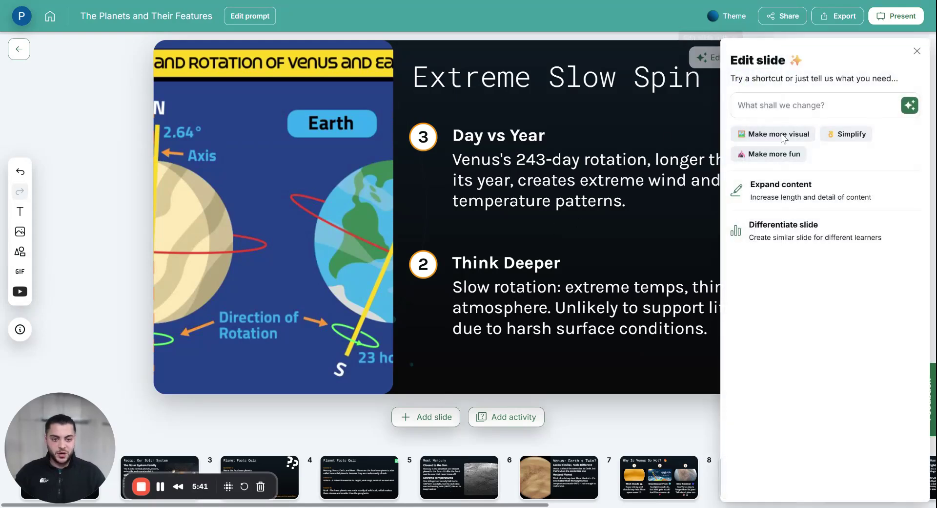
- Expand the Extreme Slow Spin slide's content into 3 new slides
click(842, 200)
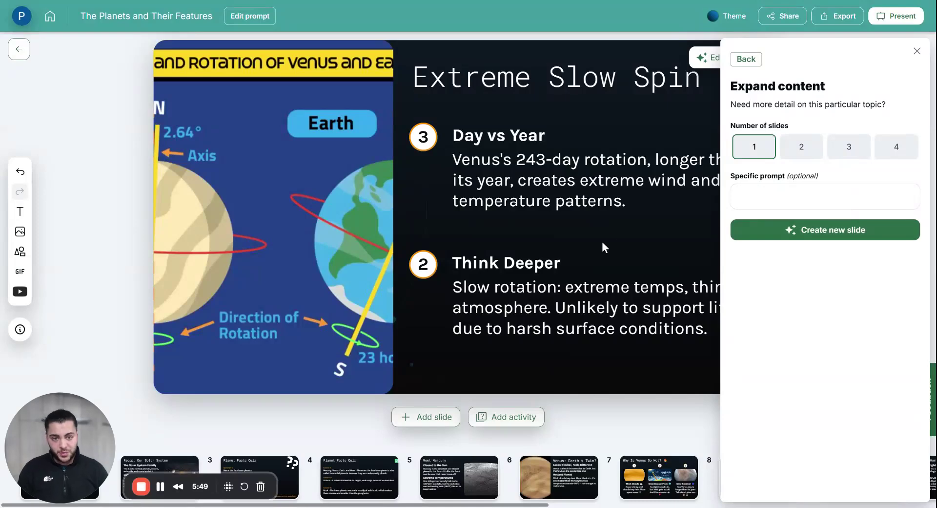
click(839, 155)
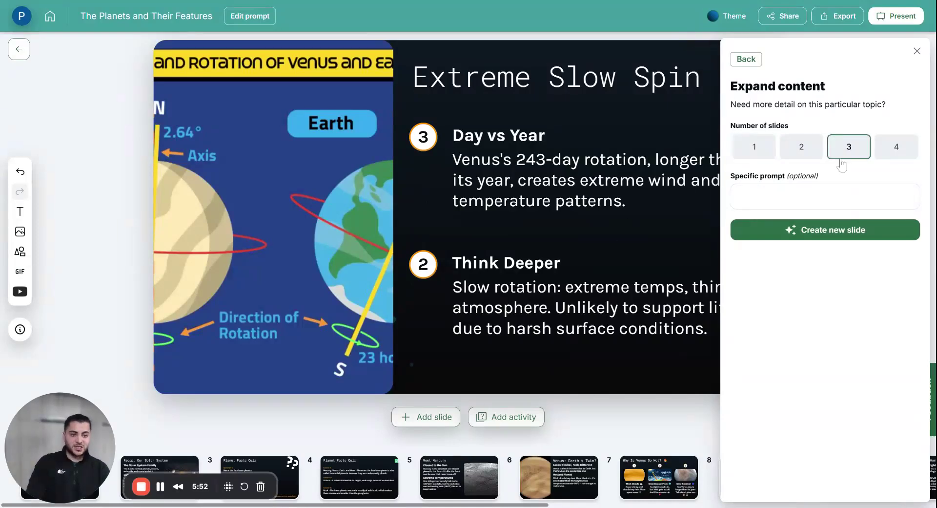
click(825, 241)
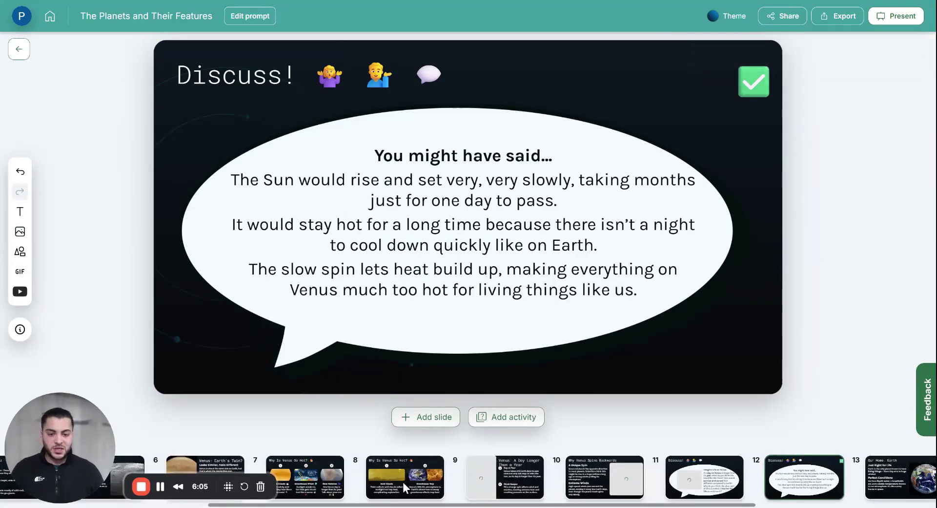
- Step through the new Venus slides, ending on the 'Which Planet Would You Visit?' Discuss! slide
click(404, 483)
click(526, 475)
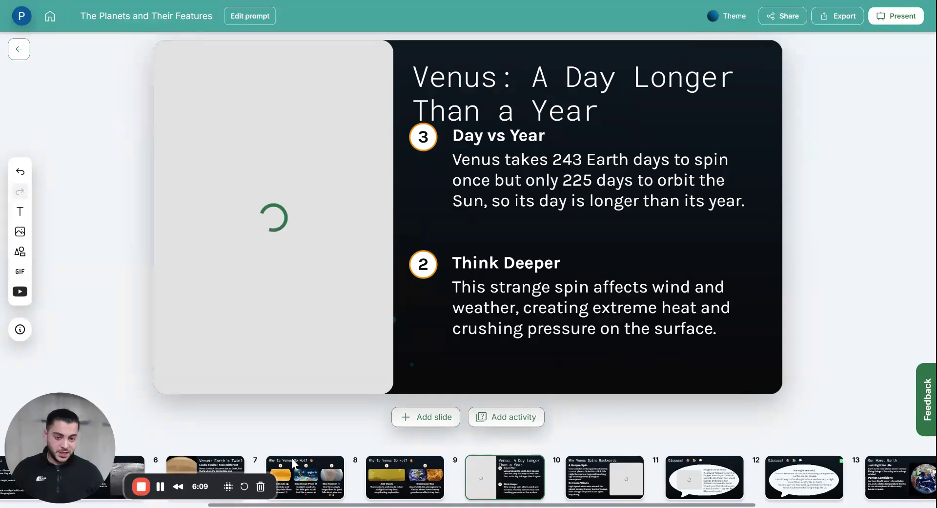
key(Down)
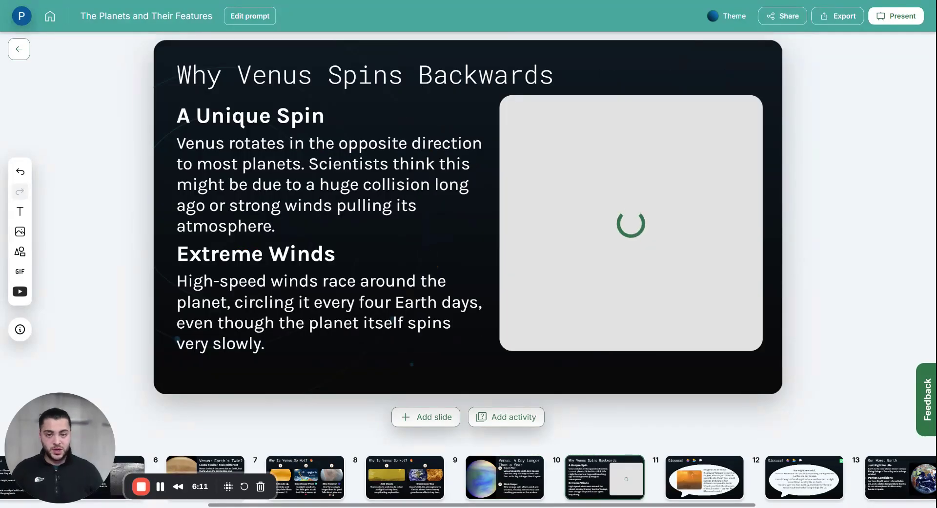
key(Down)
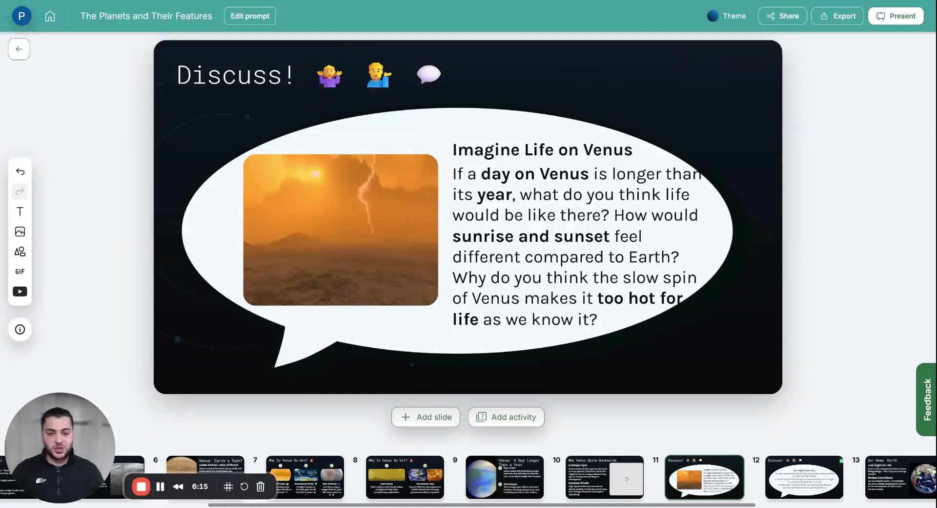
key(Down)
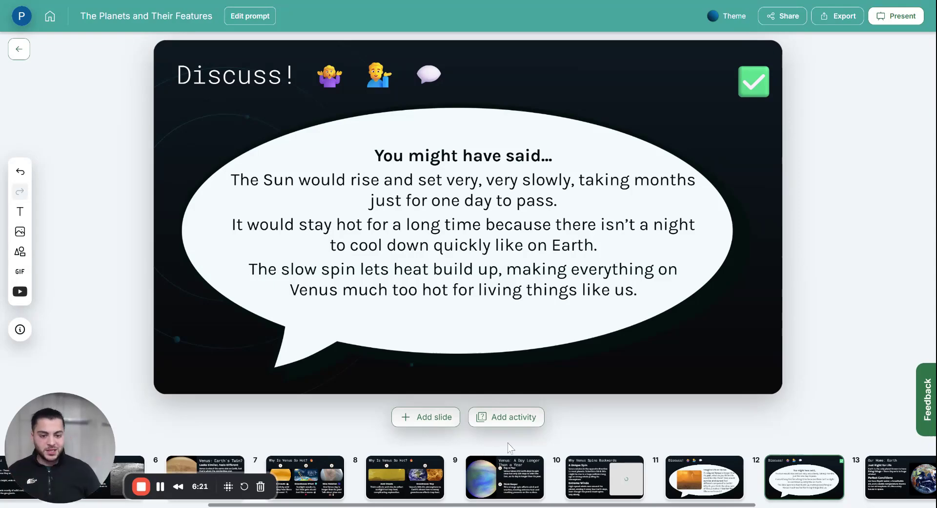
key(Down)
key(Down)
key(Down)
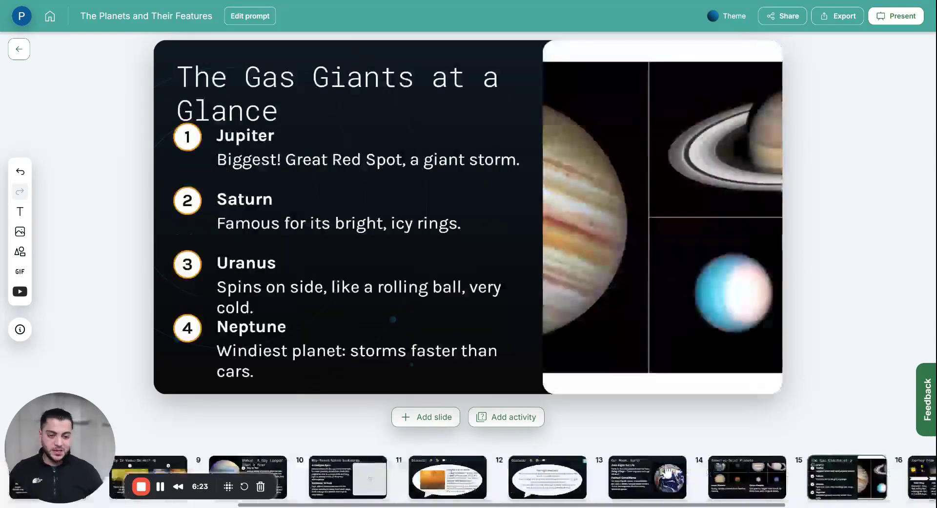
key(Down)
key(Down)
key(Down)
key(Down)
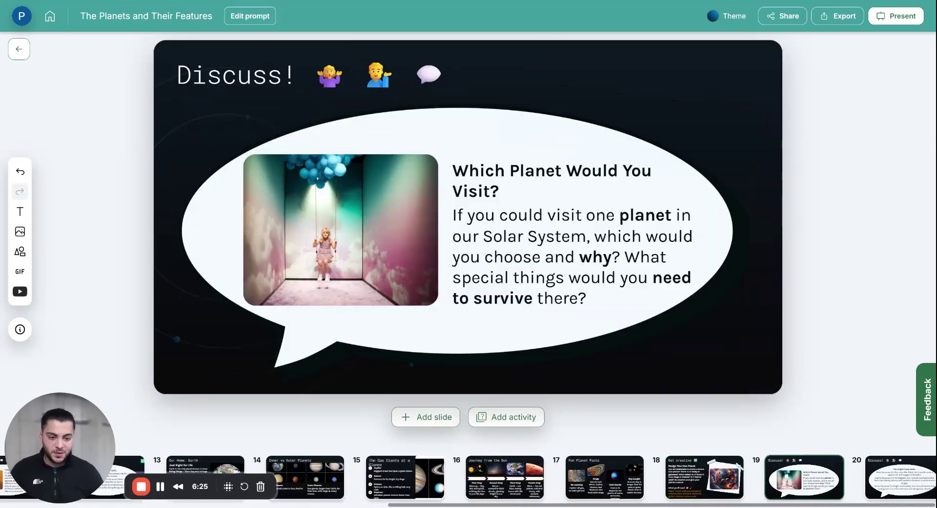
key(Down)
key(Down)
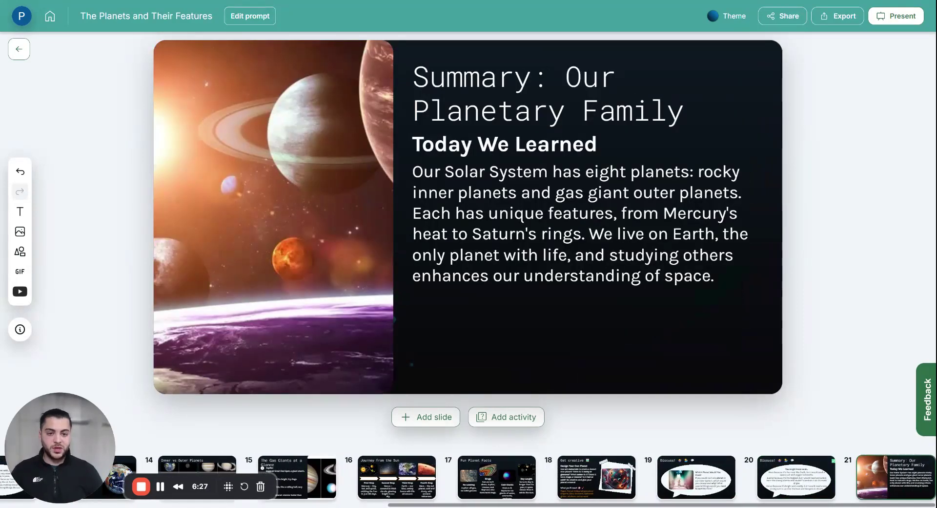
key(Up)
key(Up)
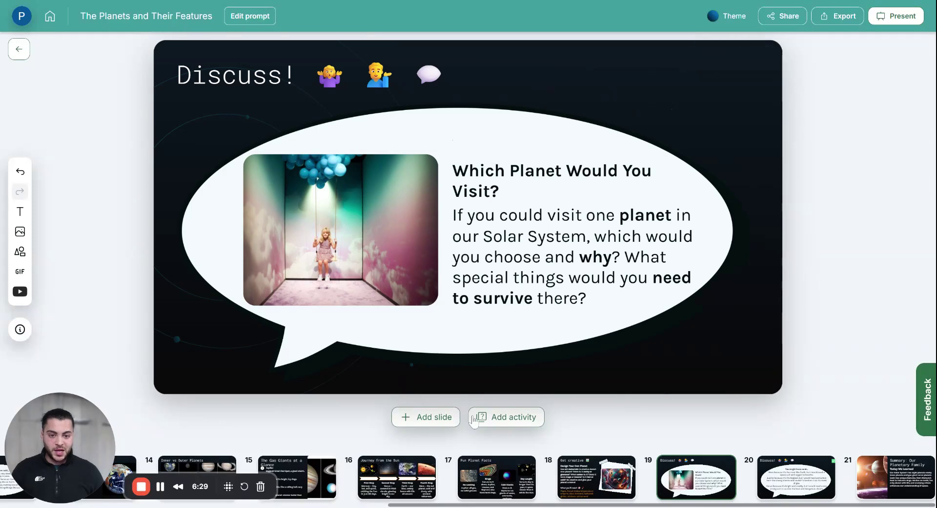
- Add a Moderate vocabulary-matching activity to the lesson
click(499, 419)
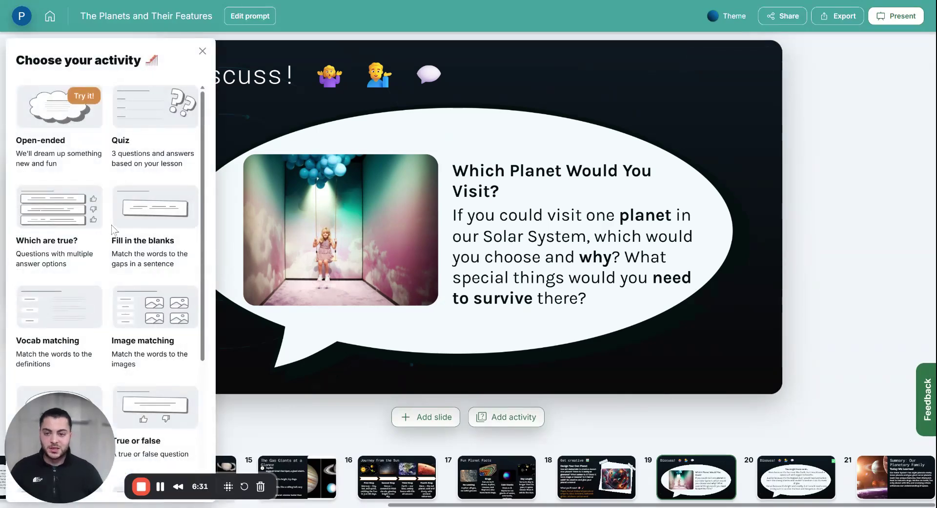
scroll(88, 205, down, 2)
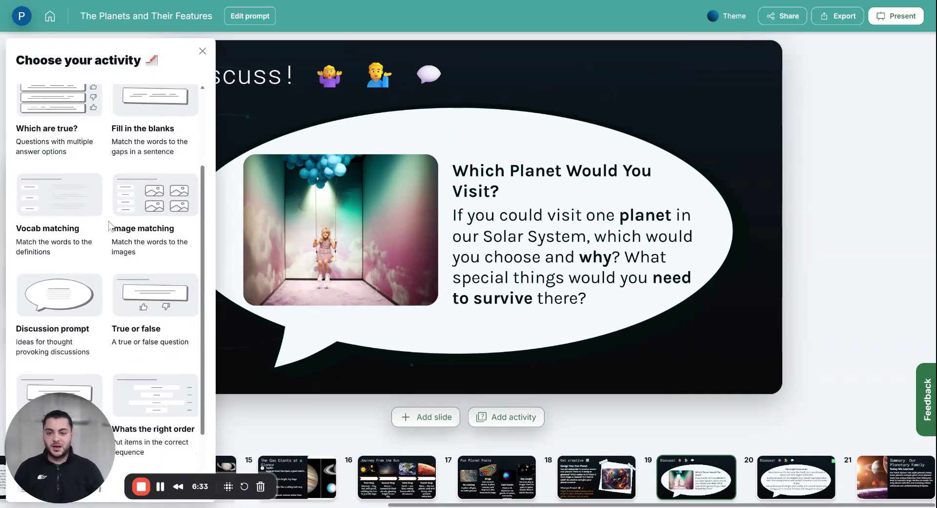
click(61, 180)
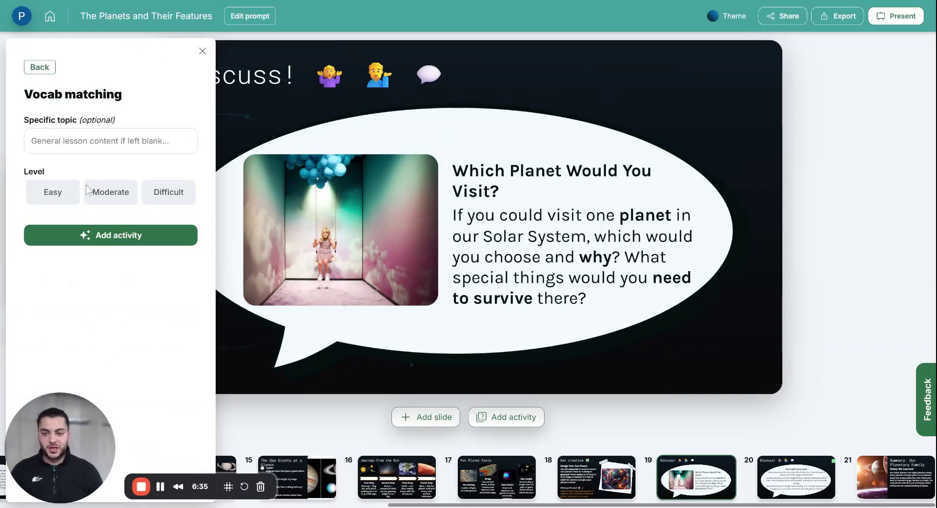
click(111, 192)
click(120, 236)
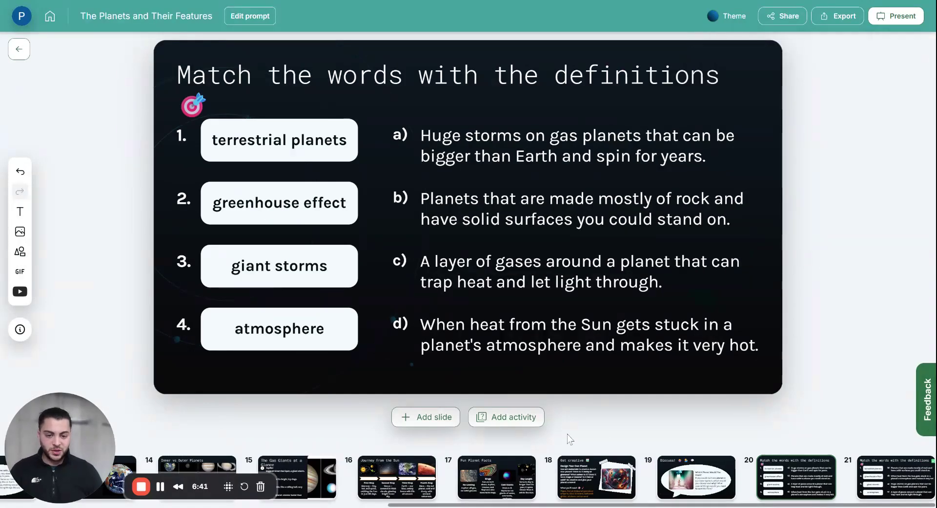
- Add a Difficult true-or-false activity, then check the matching answers and final summary slide
click(510, 416)
scroll(207, 337, down, 4)
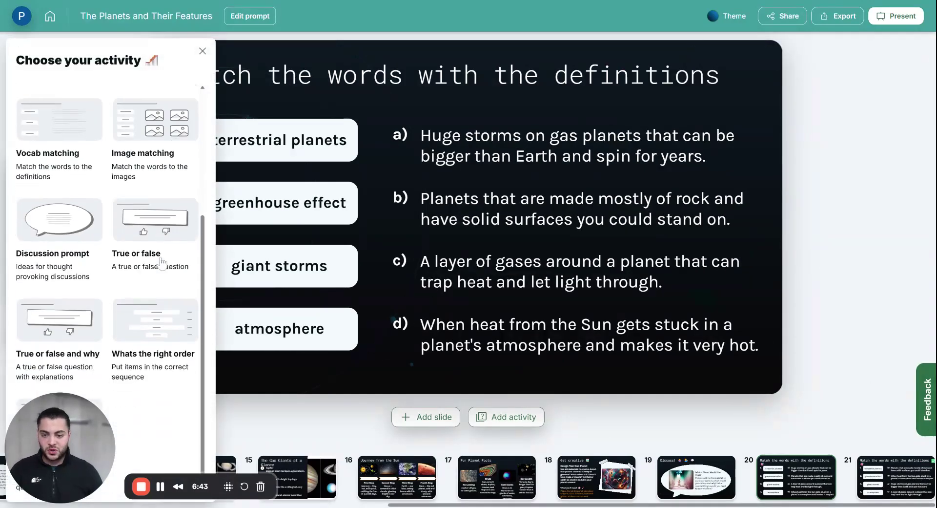
click(159, 246)
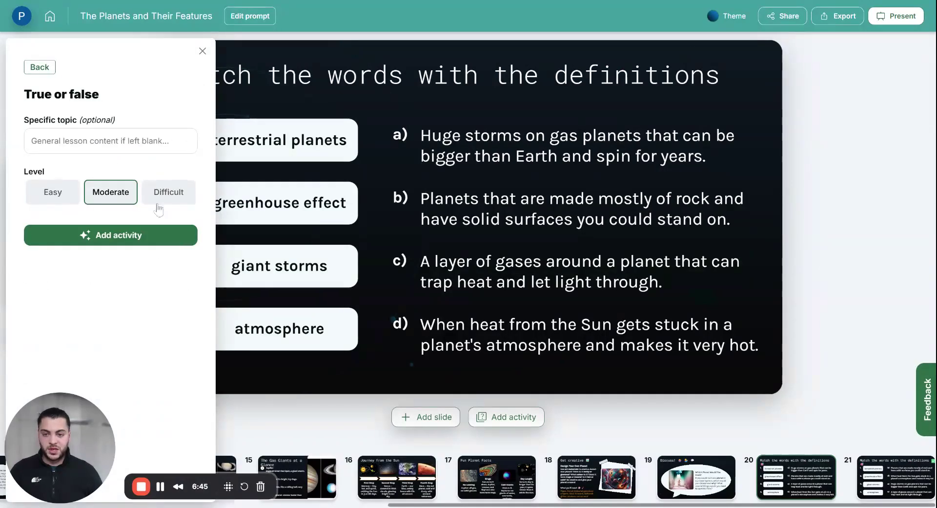
click(157, 199)
click(167, 239)
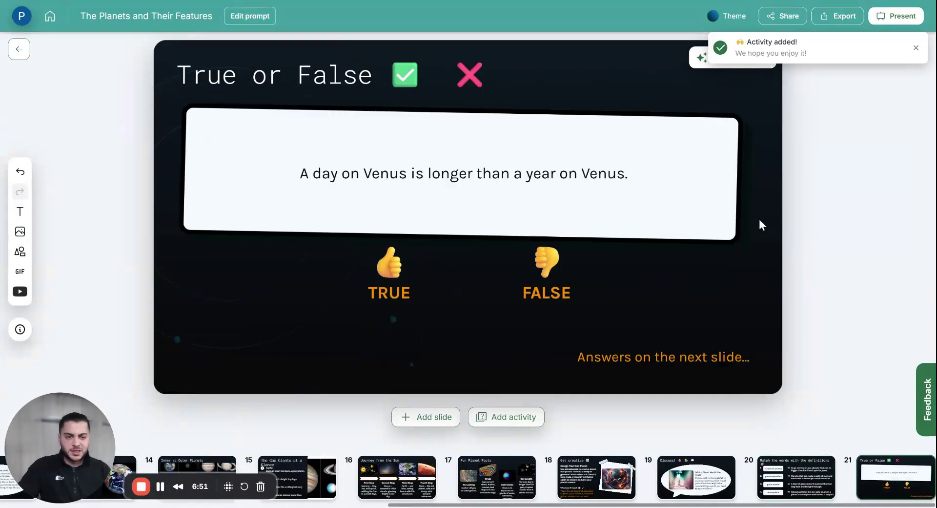
click(761, 492)
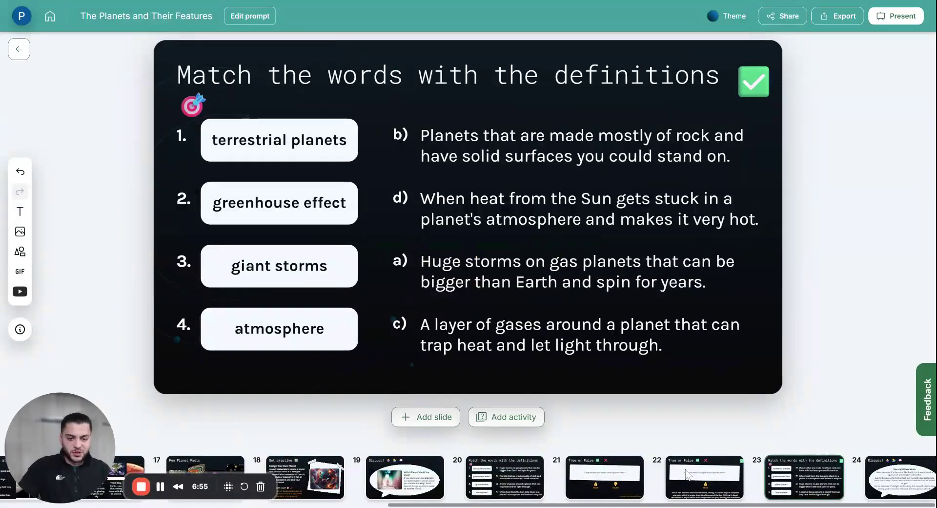
key(Down)
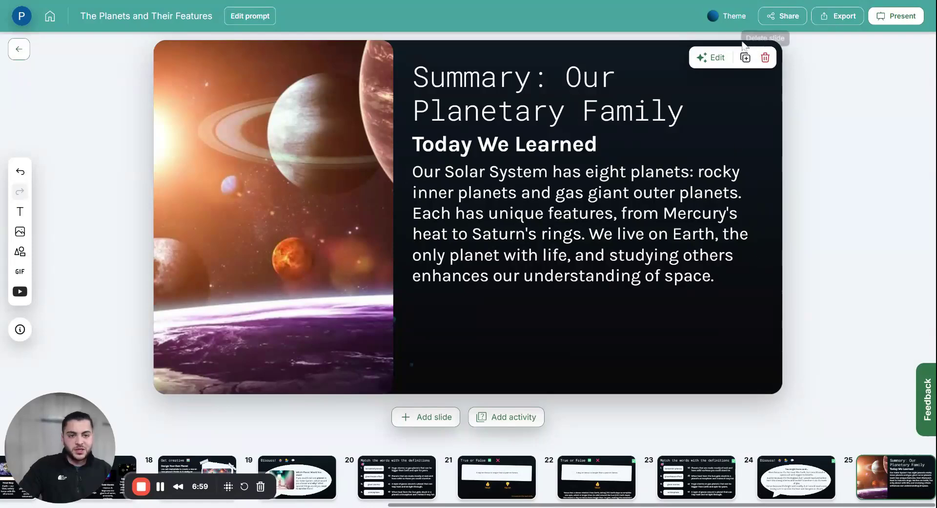
- Apply the grey Storm theme from the theme list to restyle every slide
click(726, 19)
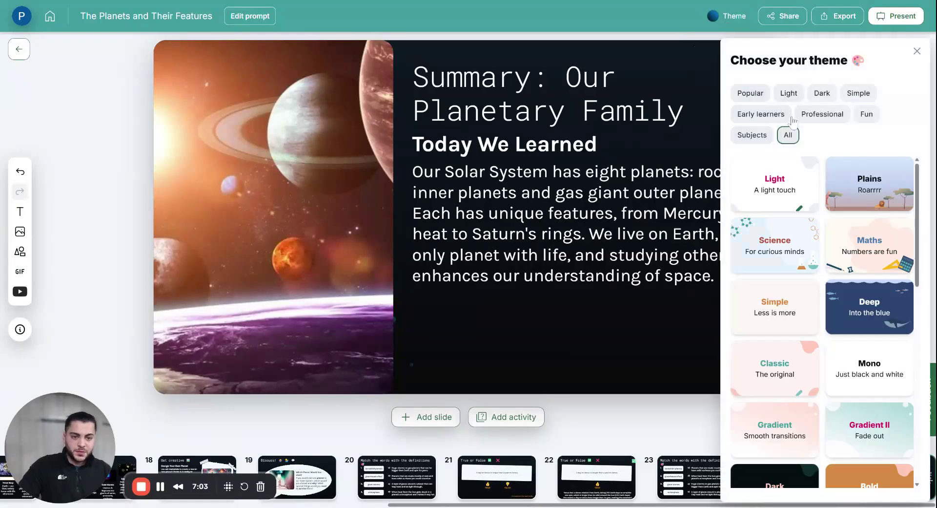
scroll(811, 307, down, 2)
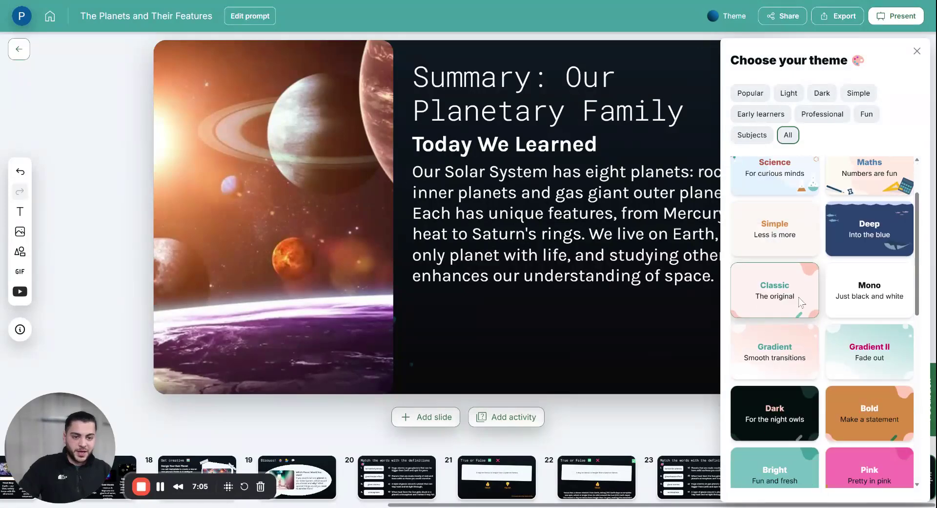
scroll(801, 301, down, 5)
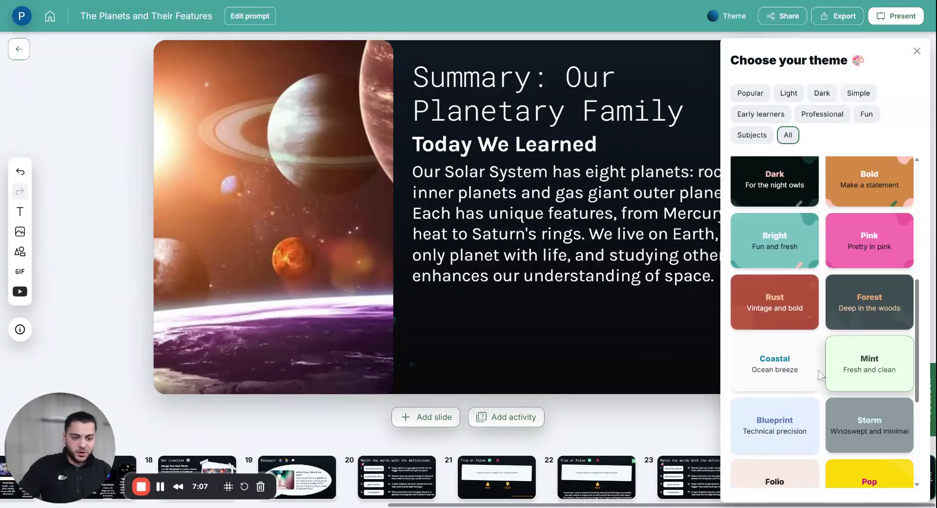
click(848, 401)
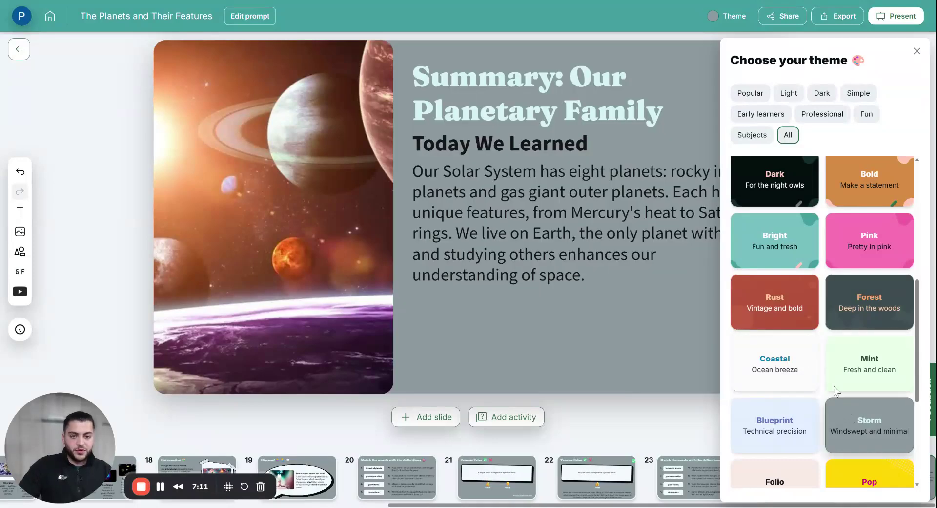
- Confirm in the sharing options that viewing stays limited to invited people
click(800, 28)
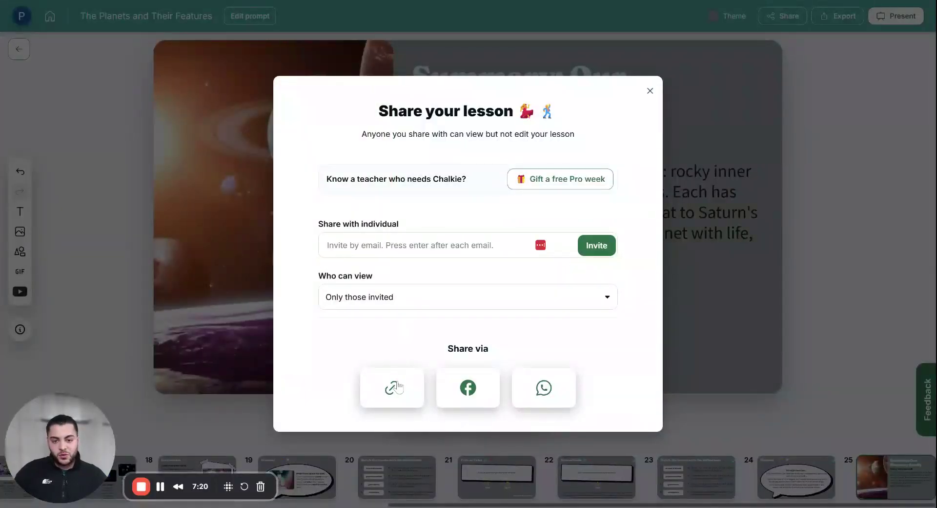
click(501, 308)
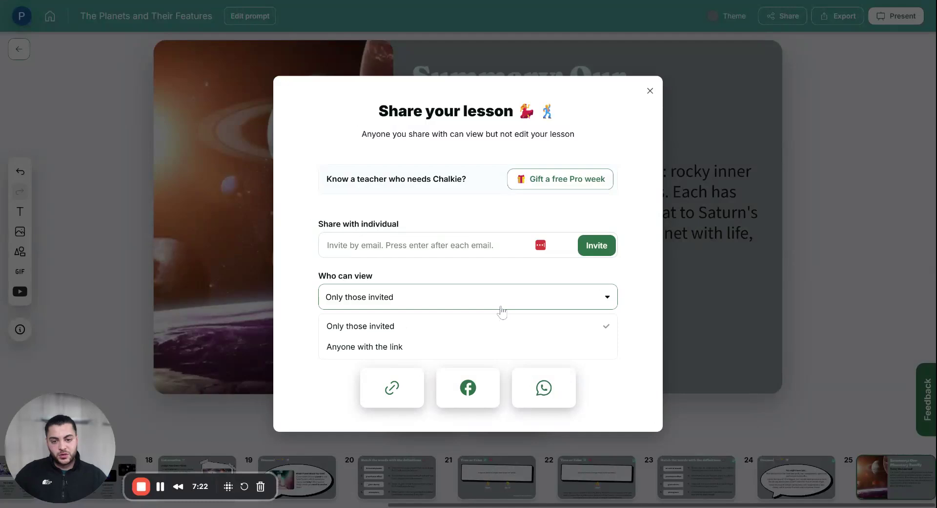
click(321, 381)
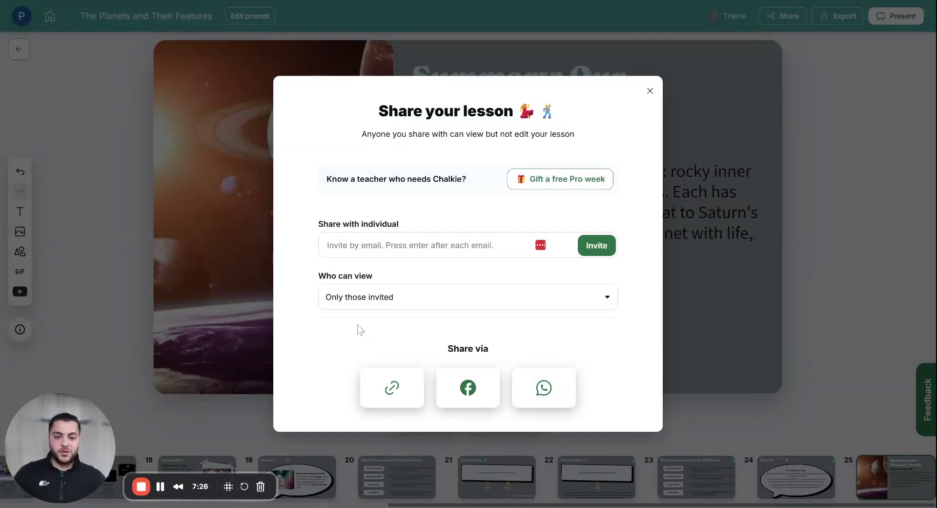
click(822, 103)
- Close the export options without exporting and present the lesson full-screen
click(832, 18)
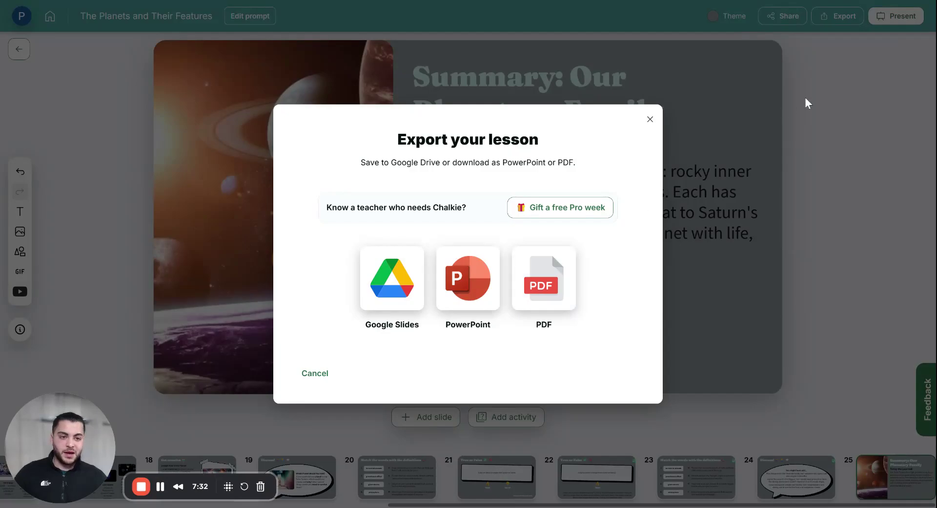
click(859, 49)
click(897, 16)
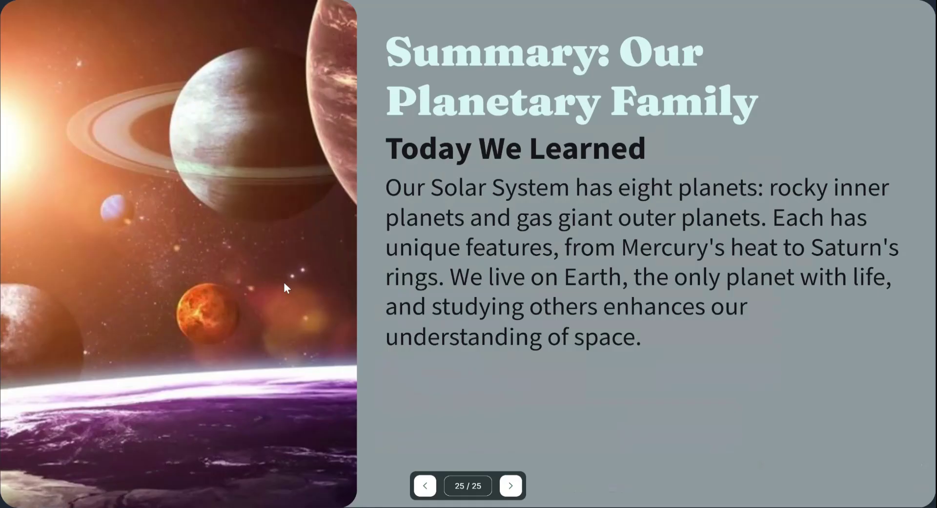
- Move back and forth between the true-or-false and Discuss! slides, then exit the presentation
key(Left)
key(Left)
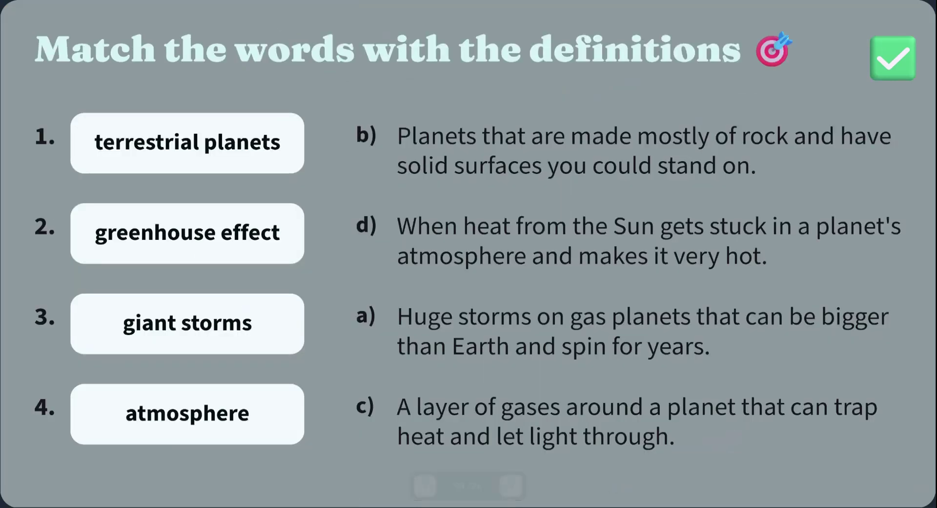
key(Left)
key(Left)
key(Left)
key(Right)
key(Right)
key(Right)
key(Right)
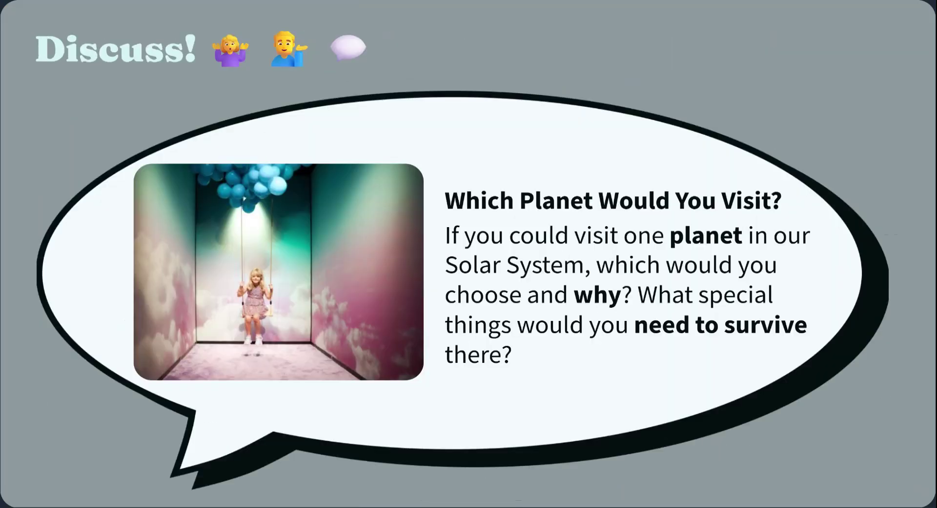
key(Right)
key(Escape)
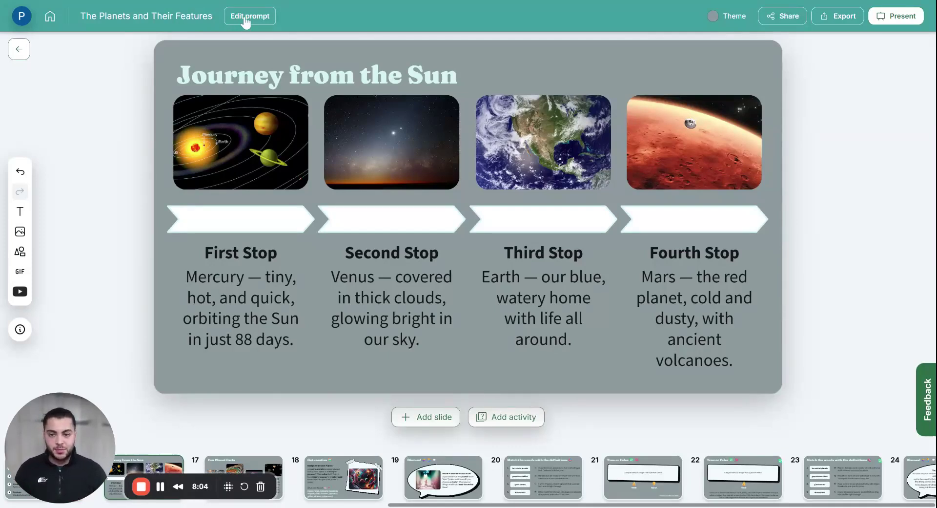
- Reopen the original prompt, showing the 'Solar system' lesson-series setup page
click(247, 18)
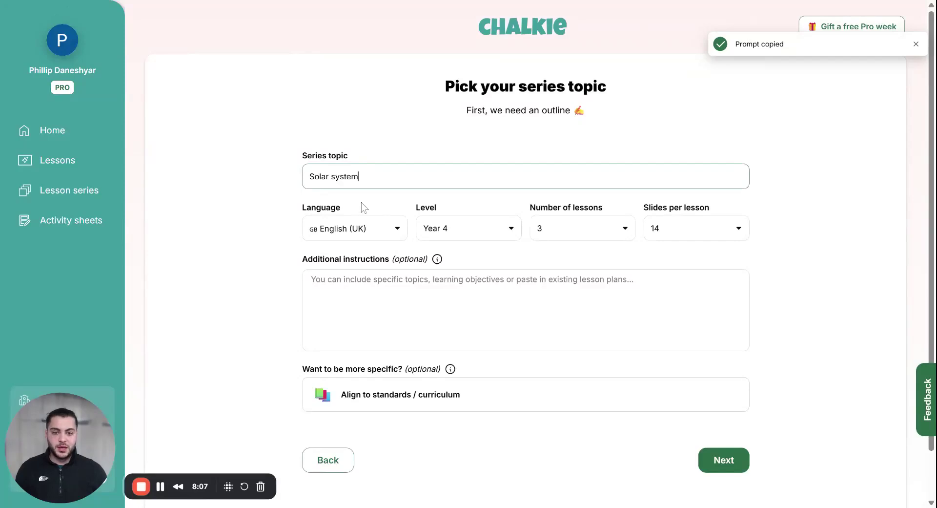